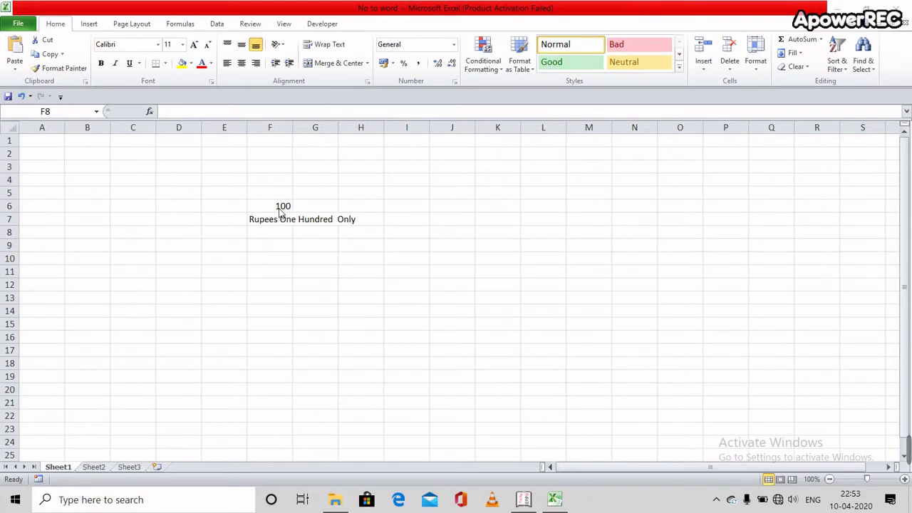
# Replace the value in cell F6 with 500.
pyautogui.click(283, 207)
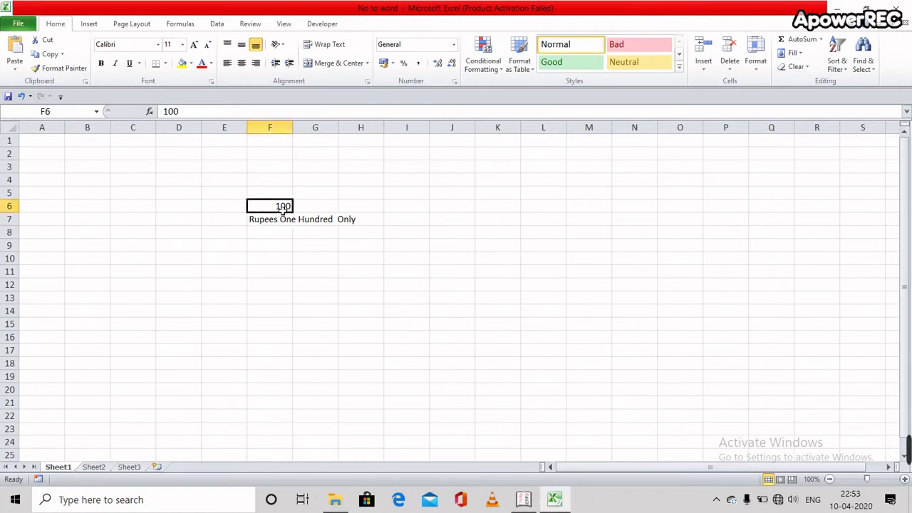
pyautogui.write('500')
pyautogui.press('Return')
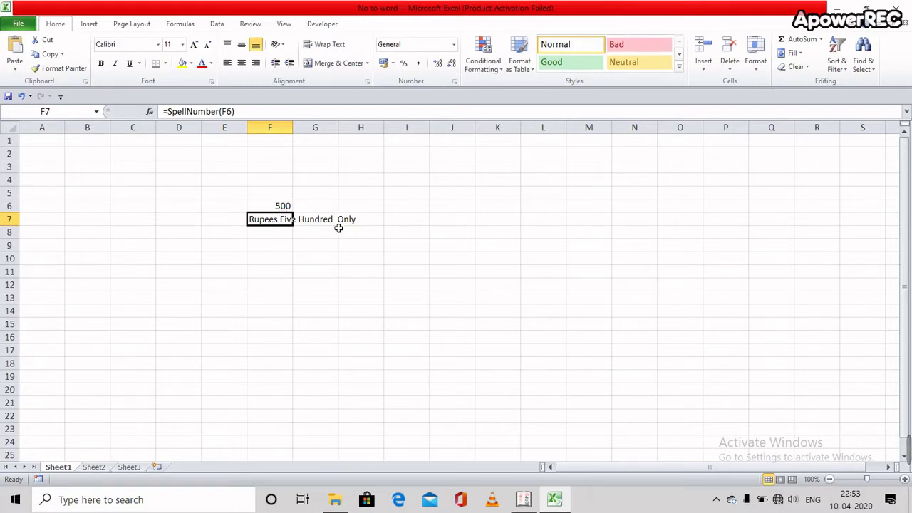
# Enter =SpellNumber(F6) in F7 so it reads 'Rupees Five Hundred Only'.
pyautogui.write('=se')
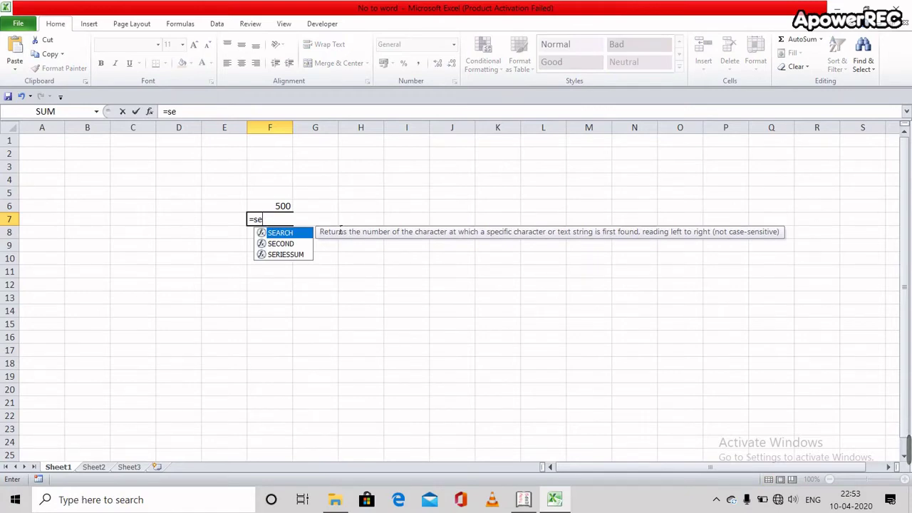
pyautogui.press('BackSpace')
pyautogui.write('pe')
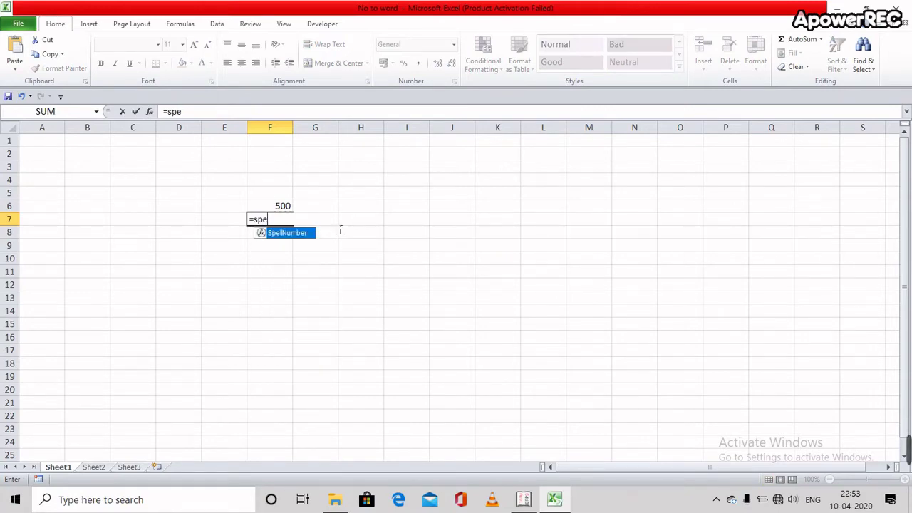
pyautogui.write('ll')
pyautogui.press('Tab')
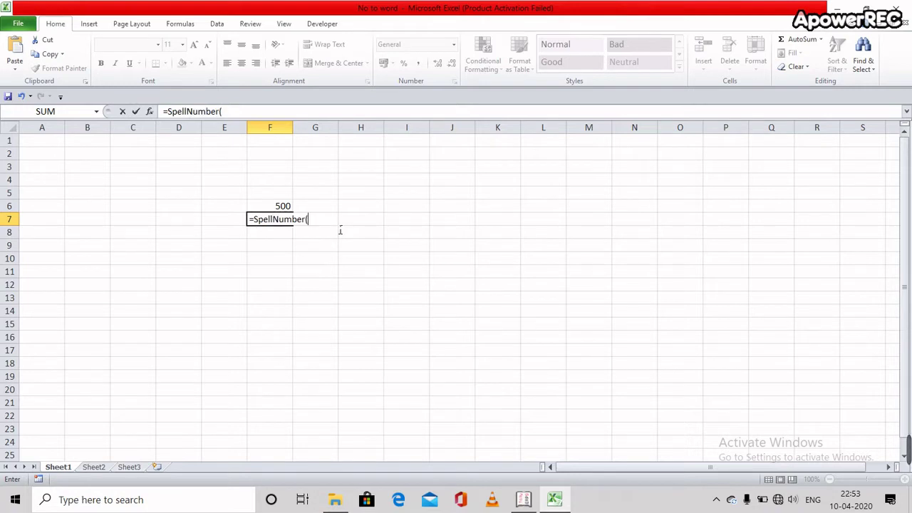
pyautogui.click(284, 206)
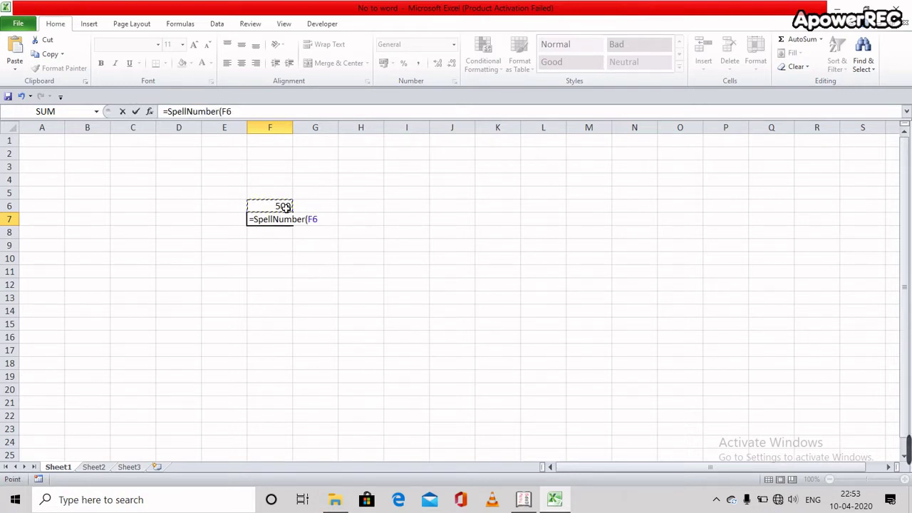
pyautogui.press('Return')
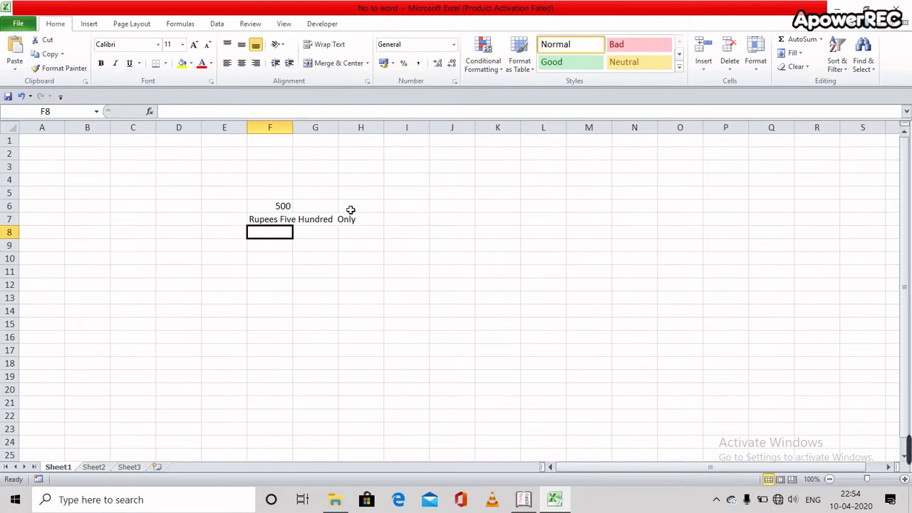
# Save and close No to word.xlsm, reopen the No to word workbook, and dismiss the activation notice.
pyautogui.click(906, 6)
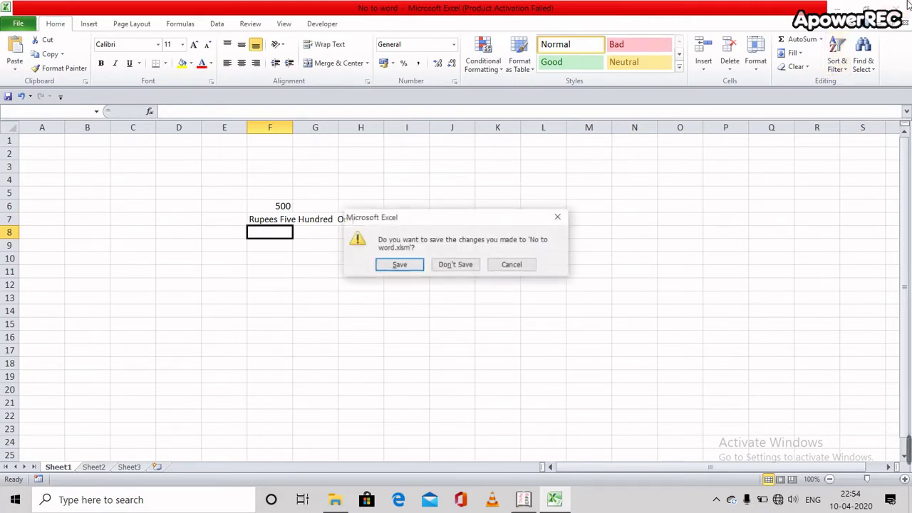
pyautogui.click(411, 268)
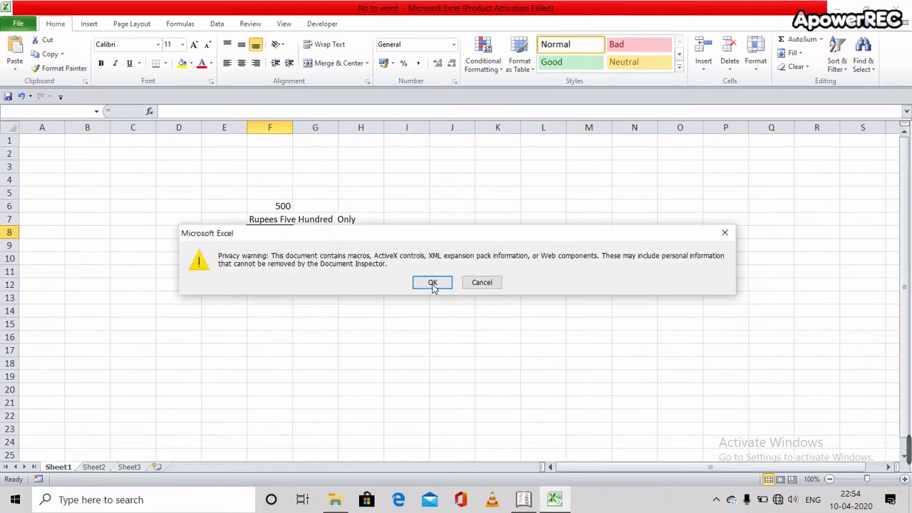
pyautogui.click(430, 281)
pyautogui.doubleClick(124, 419)
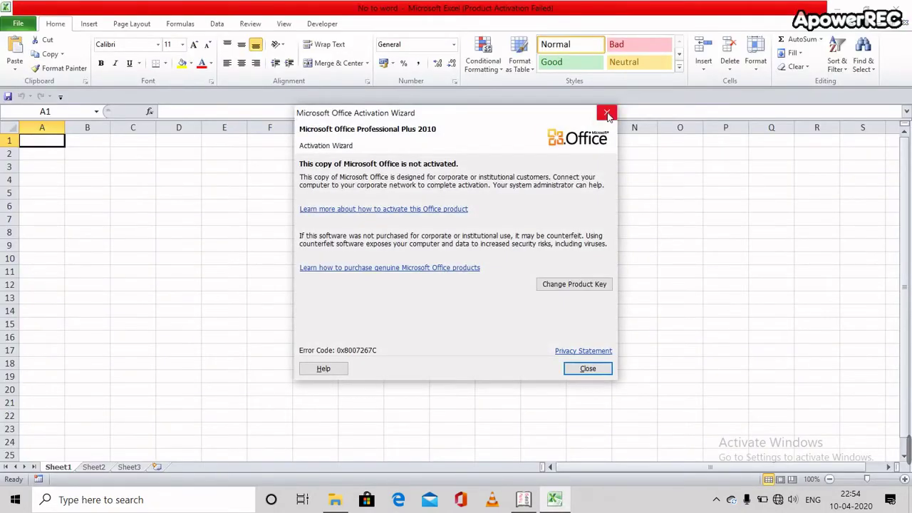
pyautogui.click(606, 113)
# Enter 100 in G5, discard the partial =spell entry in G6, and select H5.
pyautogui.click(334, 199)
pyautogui.write('1')
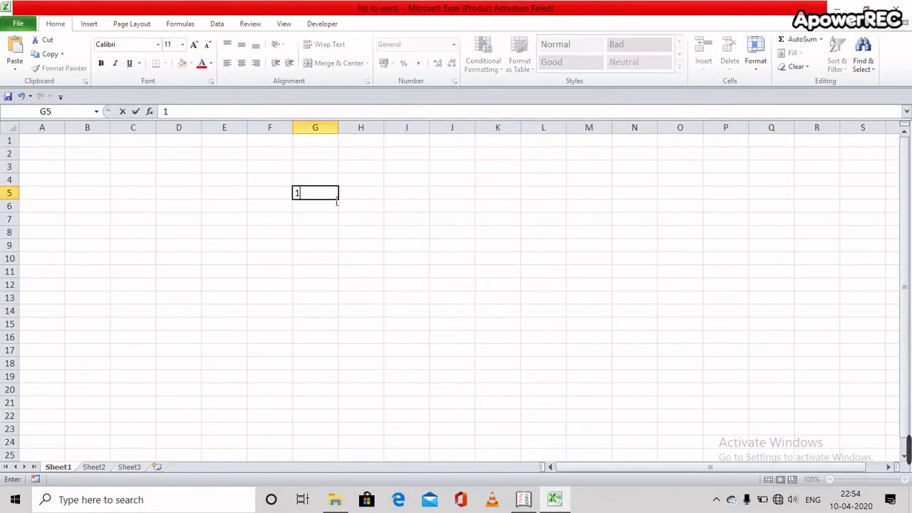
pyautogui.write('00')
pyautogui.press('Return')
pyautogui.write('=')
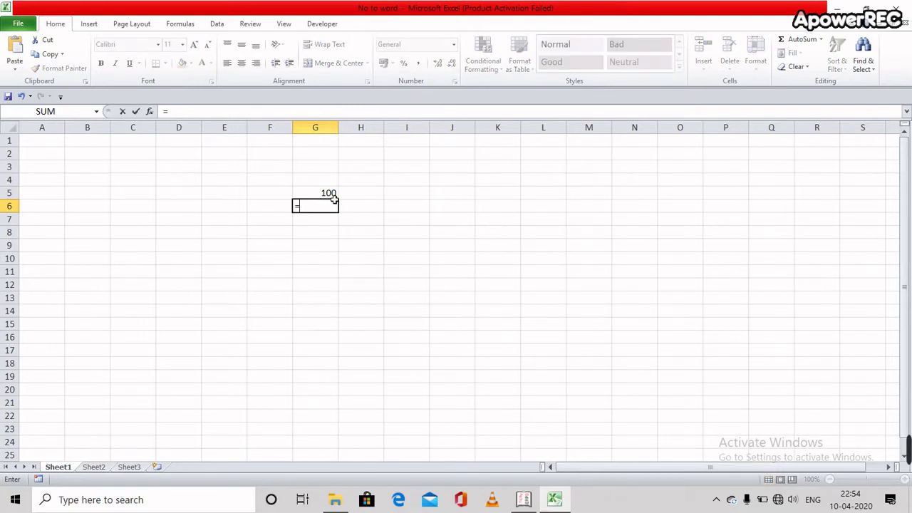
pyautogui.write('spe')
pyautogui.write('ll')
pyautogui.press('BackSpace')
pyautogui.press('BackSpace')
pyautogui.press('BackSpace')
pyautogui.press('BackSpace')
pyautogui.press('BackSpace')
pyautogui.press('BackSpace')
pyautogui.press('Escape')
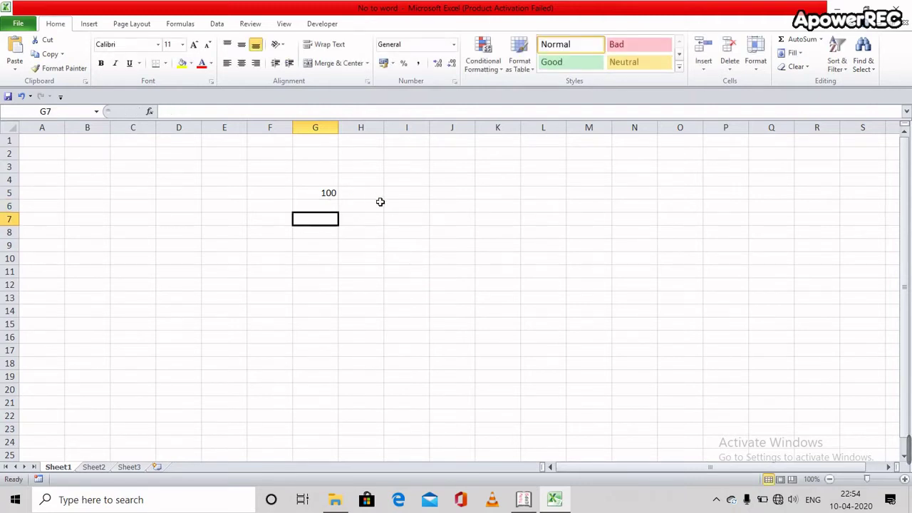
pyautogui.click(380, 201)
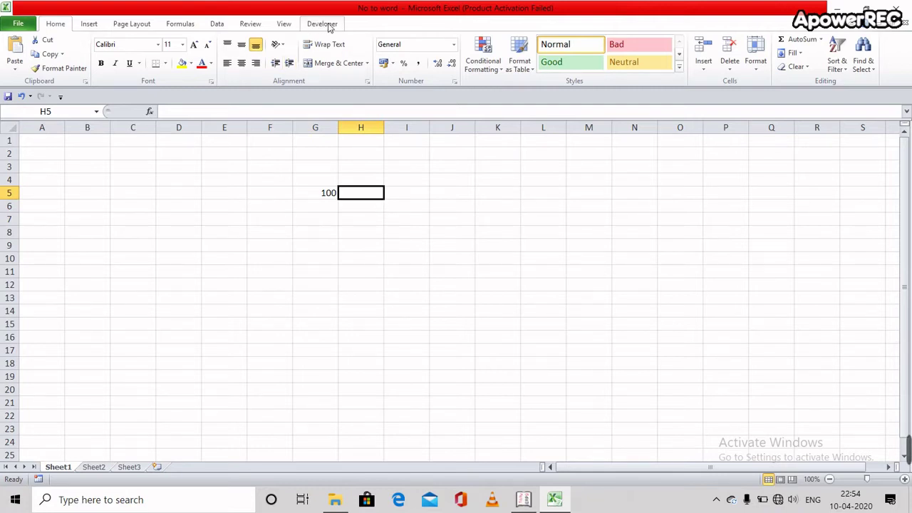
# Enable the Developer tab via Customize the Ribbon and switch to it.
pyautogui.rightClick(291, 23)
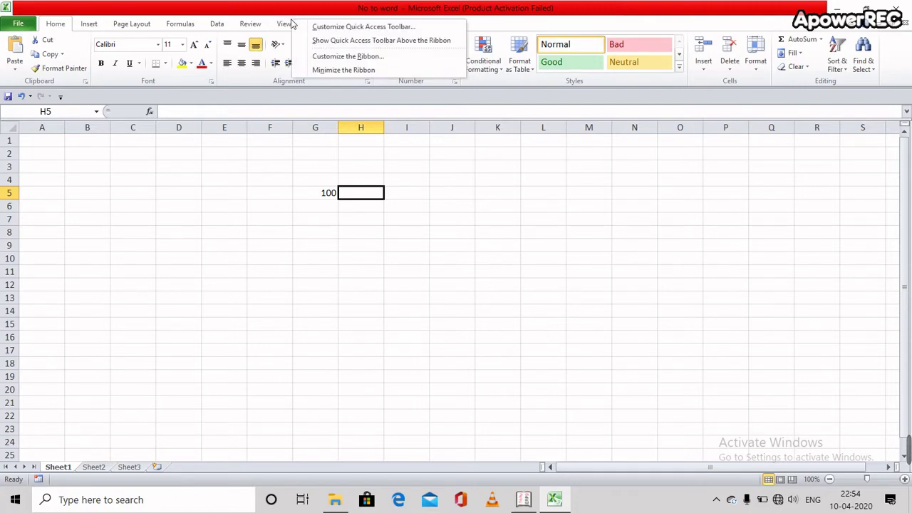
pyautogui.click(331, 57)
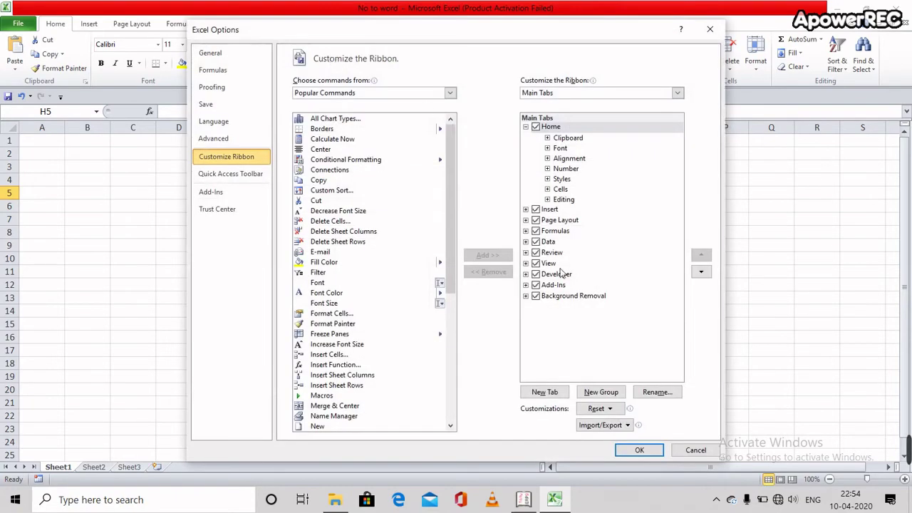
pyautogui.click(536, 275)
pyautogui.click(536, 275)
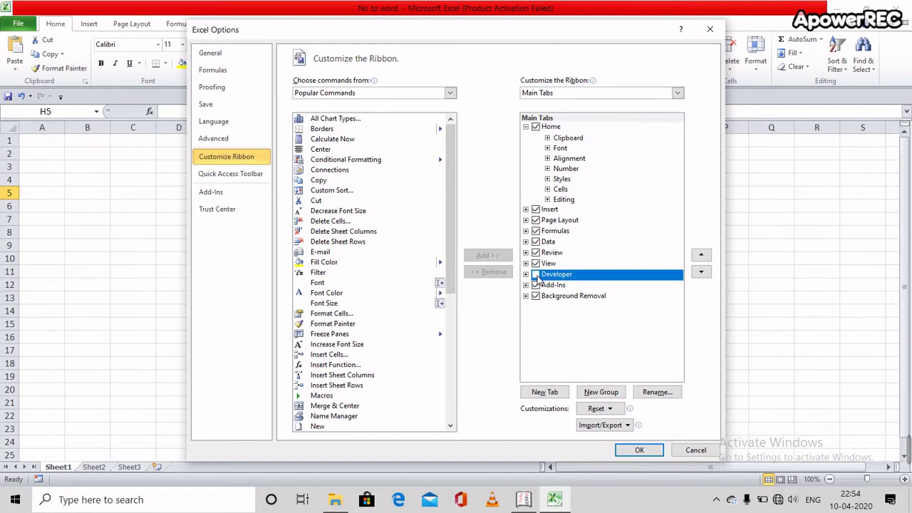
pyautogui.click(645, 455)
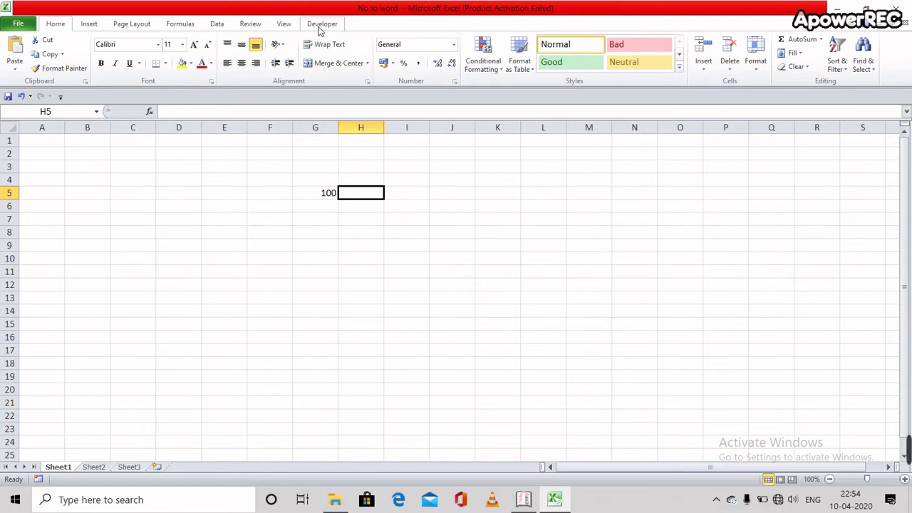
pyautogui.click(320, 25)
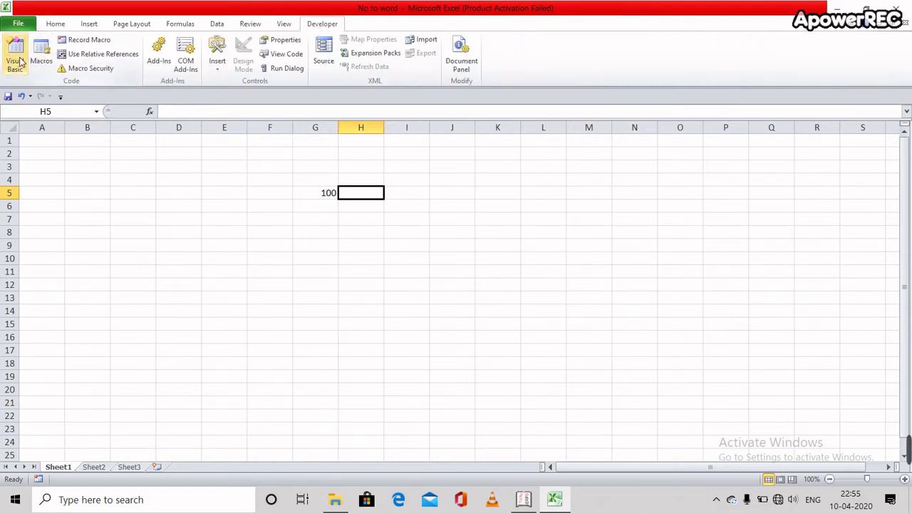
# Open the Visual Basic editor, insert a new Module1, then show the desktop.
pyautogui.click(16, 62)
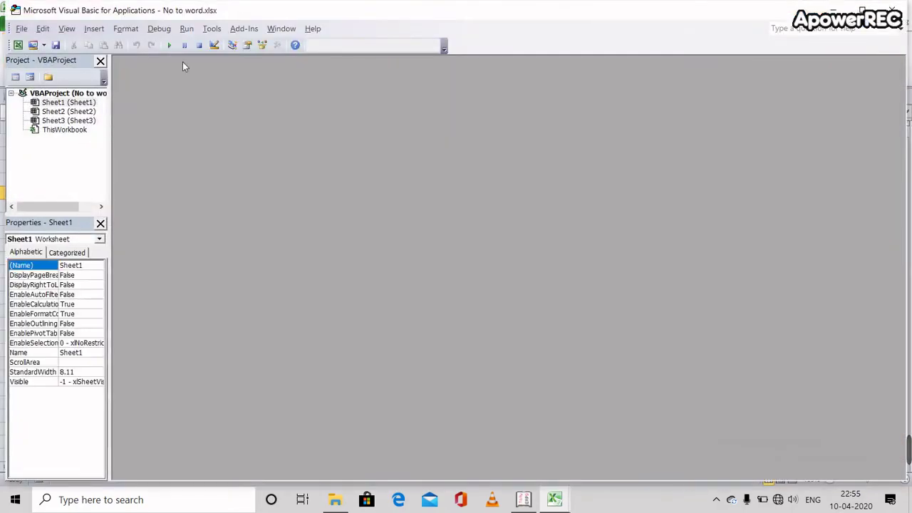
pyautogui.click(94, 28)
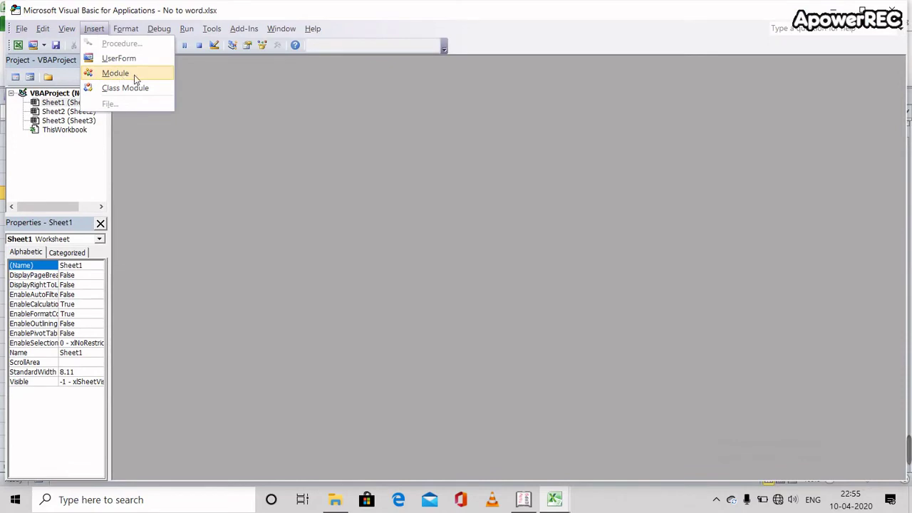
pyautogui.click(134, 75)
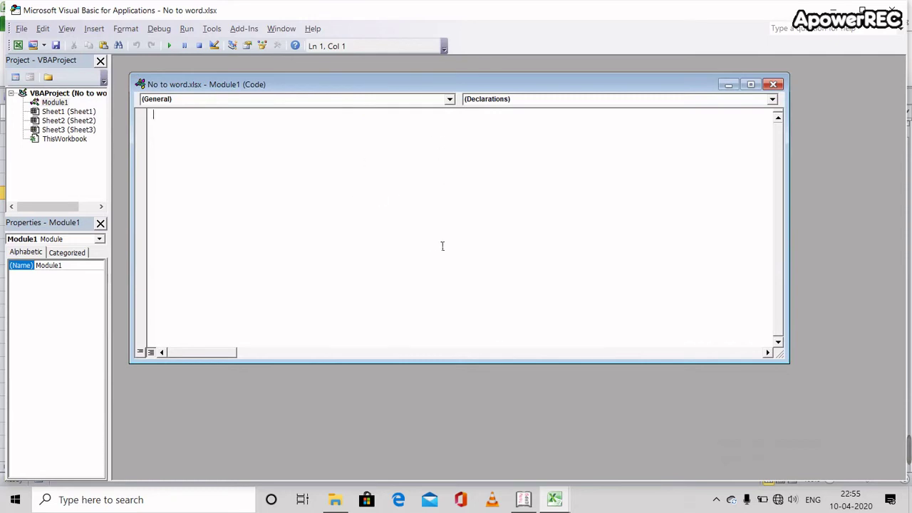
pyautogui.click(910, 500)
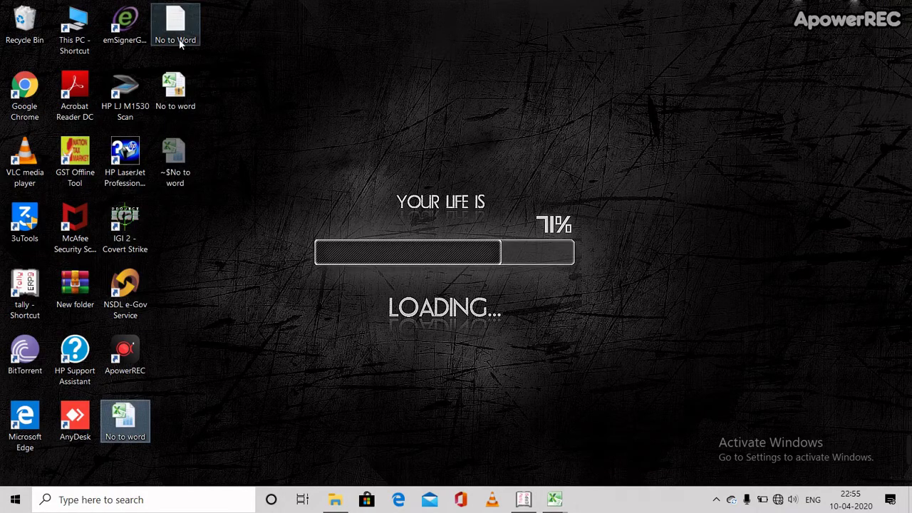
# Open the No to Word text file in Notepad and select all its SpellNumber code.
pyautogui.click(178, 27)
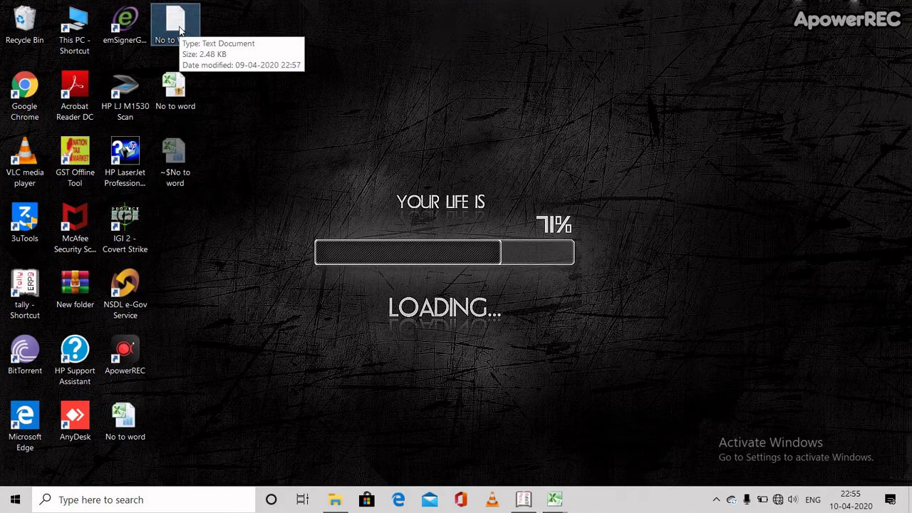
pyautogui.doubleClick(179, 30)
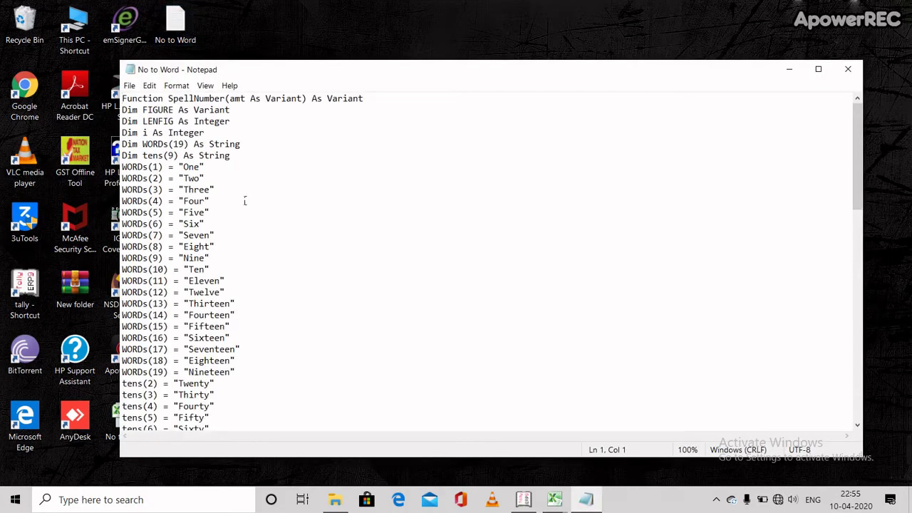
pyautogui.hotkey('ctrl', 'a')
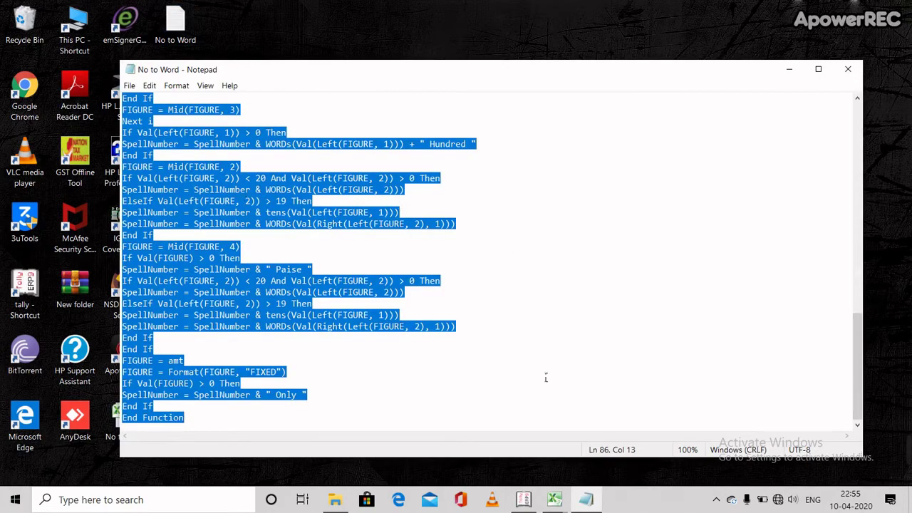
pyautogui.click(554, 499)
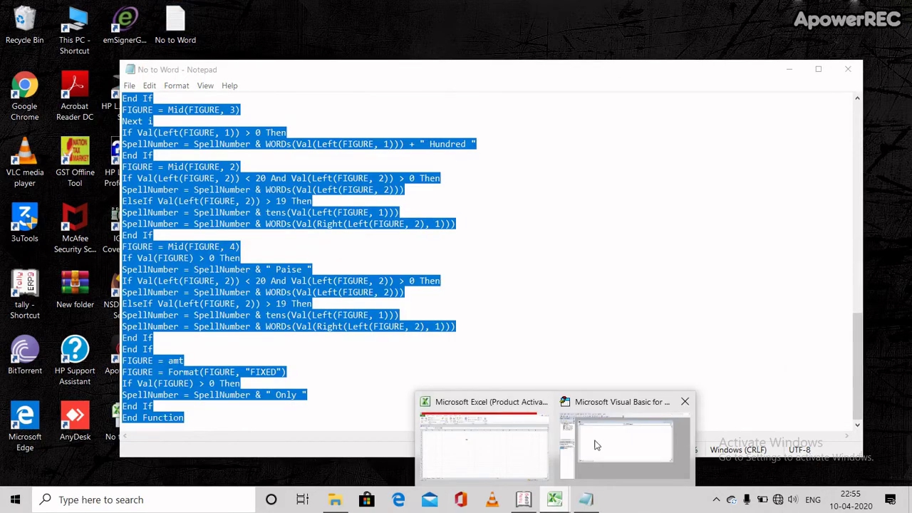
# Paste the SpellNumber code into Module1 and save over No to word.xlsm as Excel Macro-Enabled Workbook.
pyautogui.click(597, 444)
pyautogui.hotkey('ctrl', 'v')
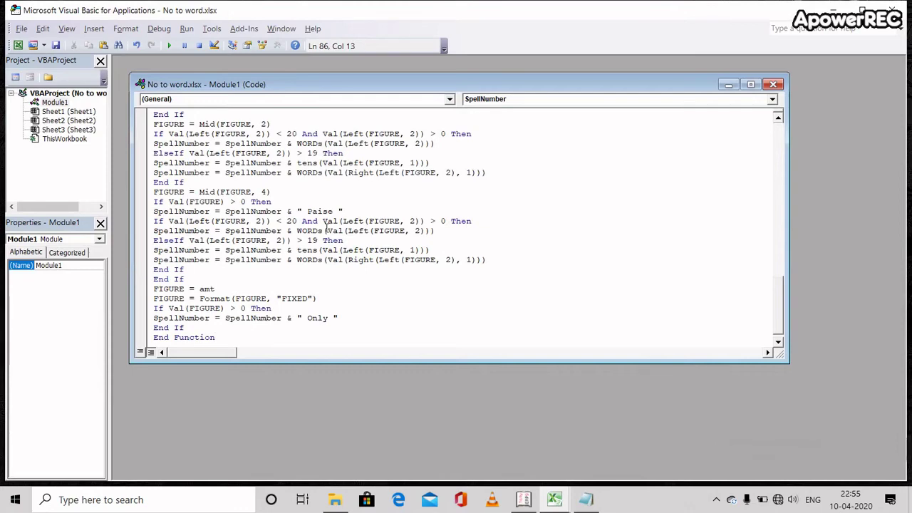
pyautogui.hotkey('ctrl', 's')
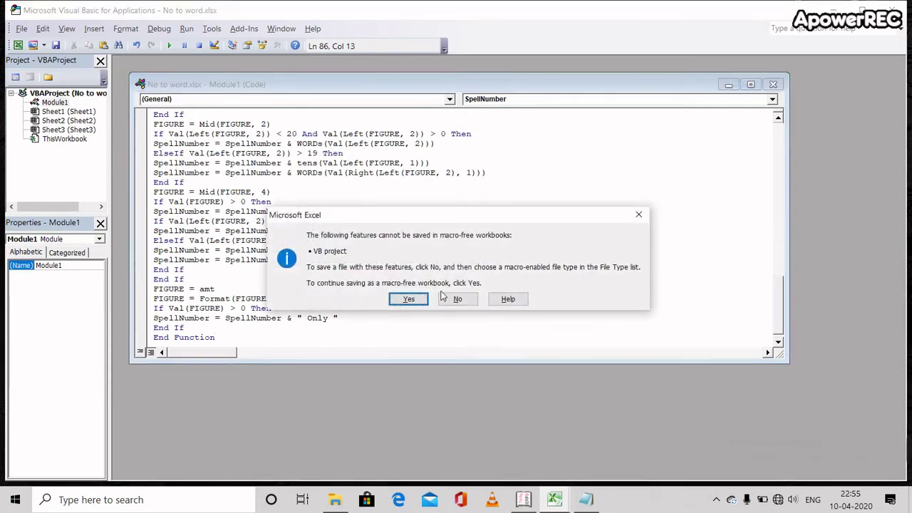
pyautogui.click(449, 299)
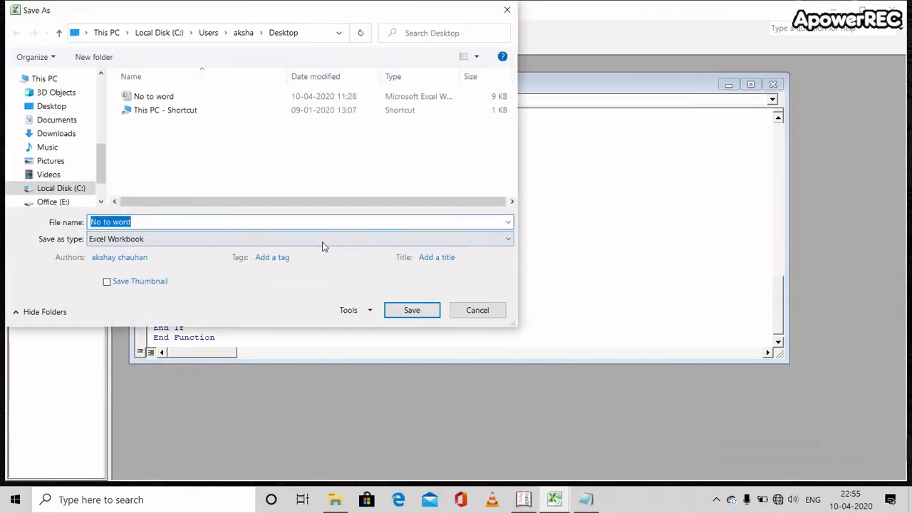
pyautogui.click(334, 240)
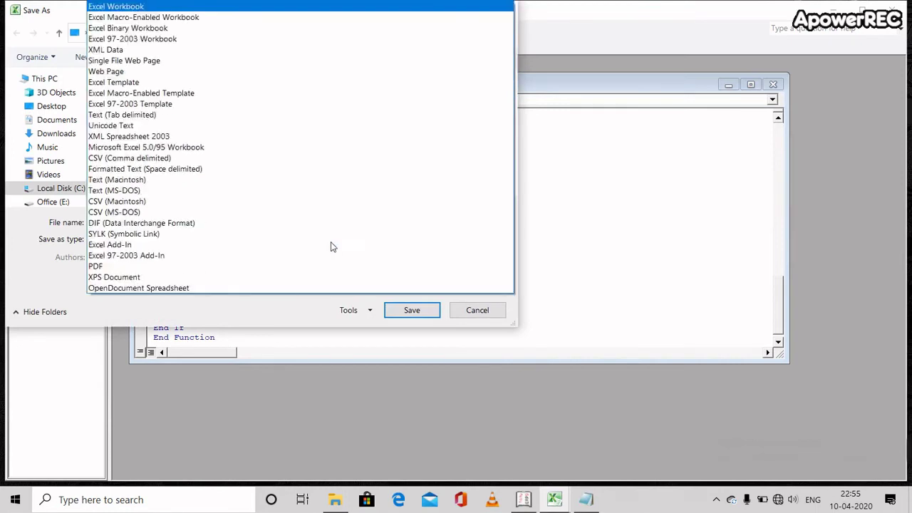
pyautogui.click(201, 19)
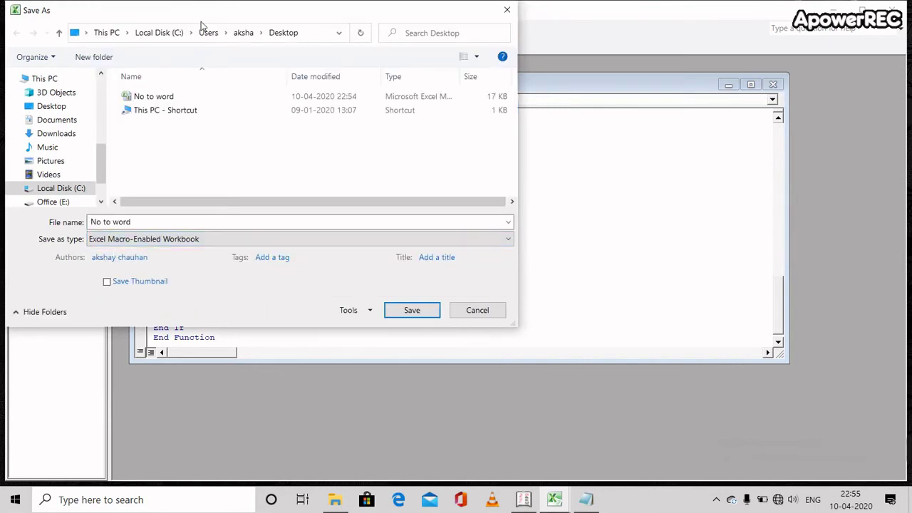
pyautogui.click(411, 312)
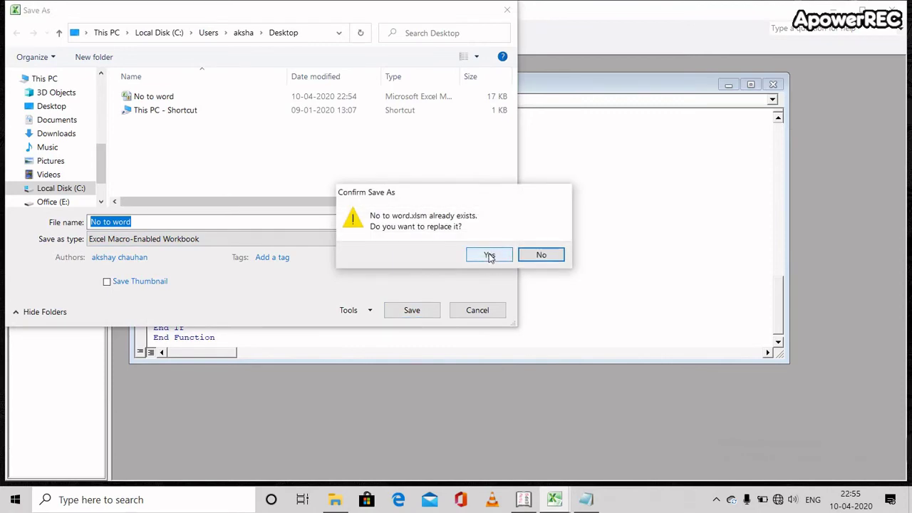
pyautogui.click(490, 256)
pyautogui.click(439, 284)
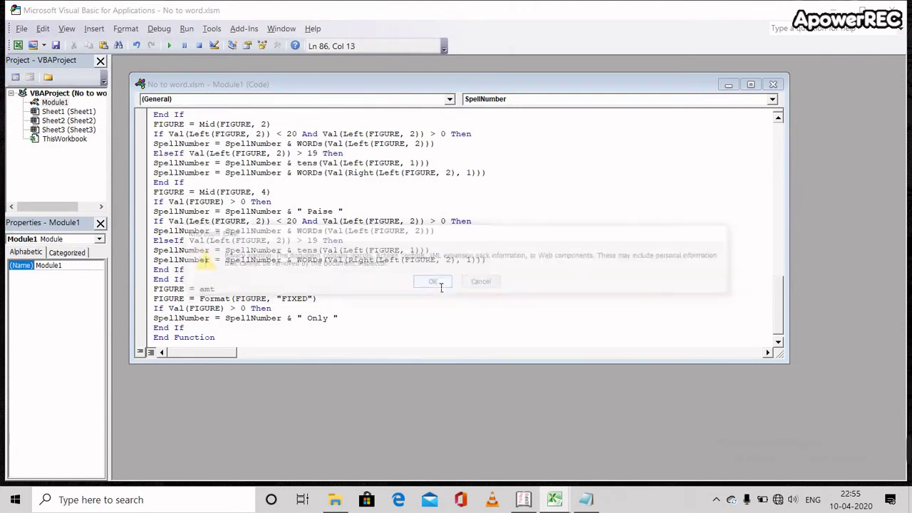
pyautogui.click(780, 84)
# Enter =SpellNumber(G5) in G6 so it shows 'Rupees One Hundred Only'.
pyautogui.click(893, 8)
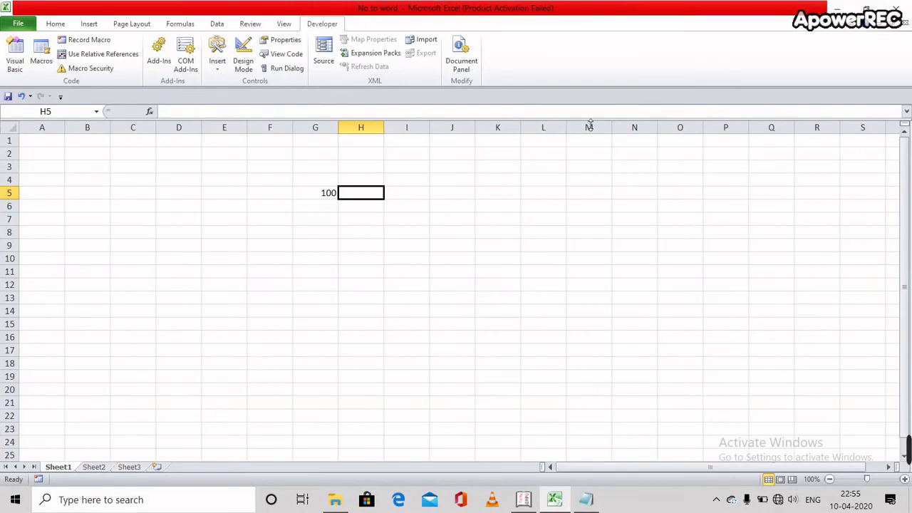
pyautogui.click(330, 207)
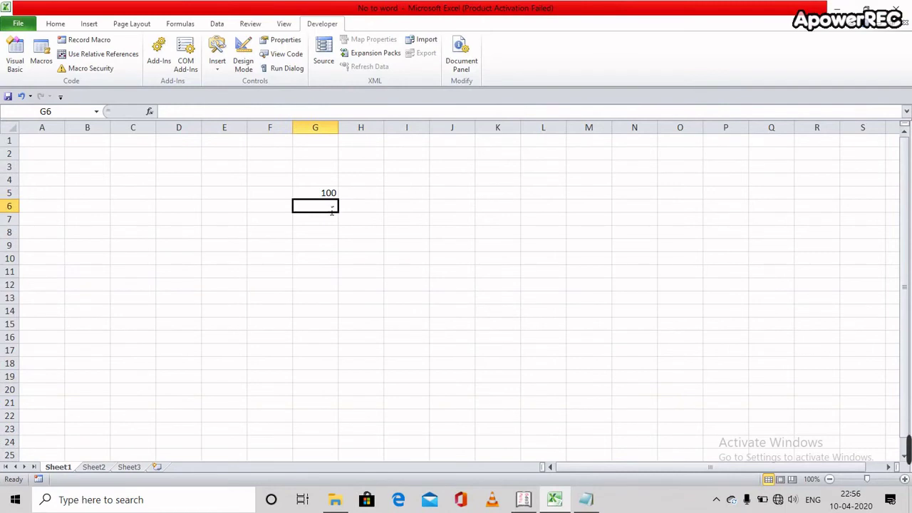
pyautogui.write('=s')
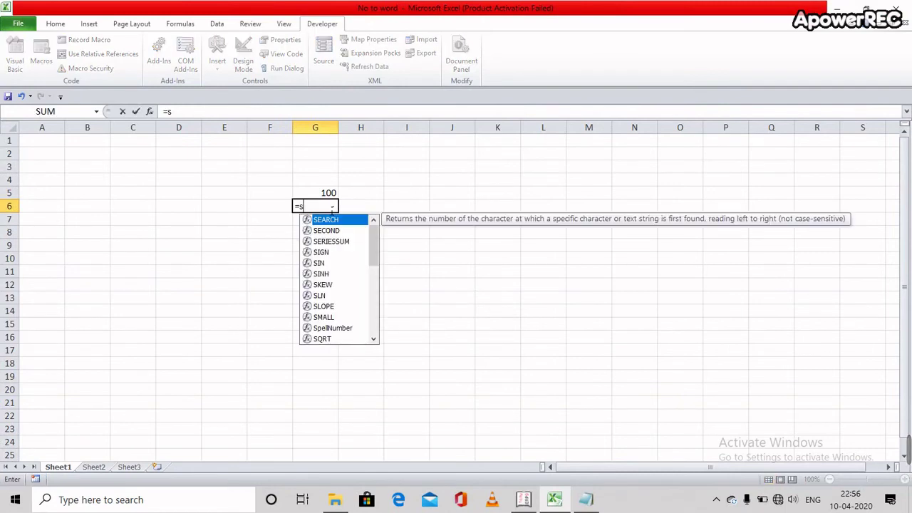
pyautogui.write('pell')
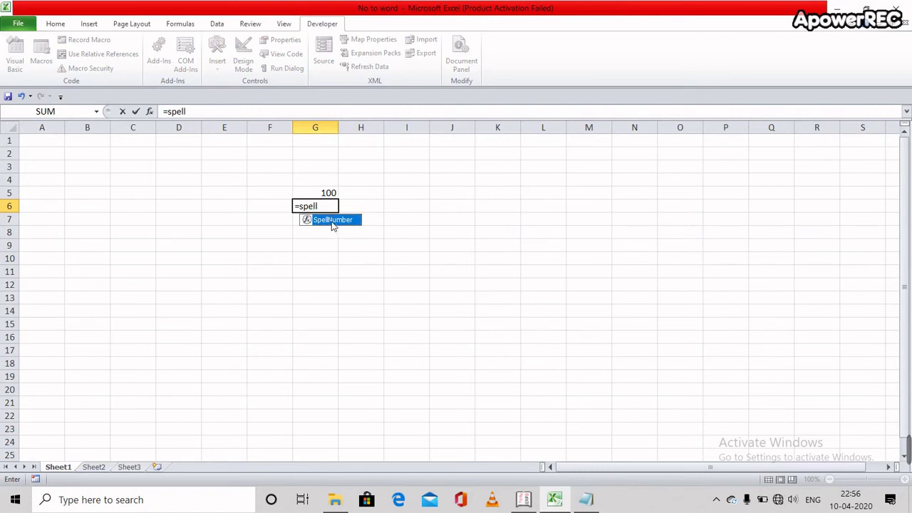
pyautogui.doubleClick(334, 225)
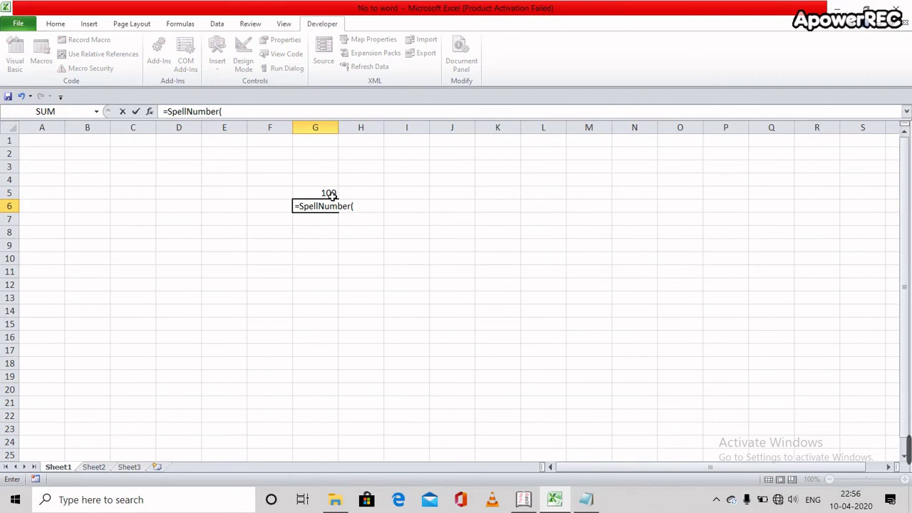
pyautogui.click(331, 196)
pyautogui.press('Return')
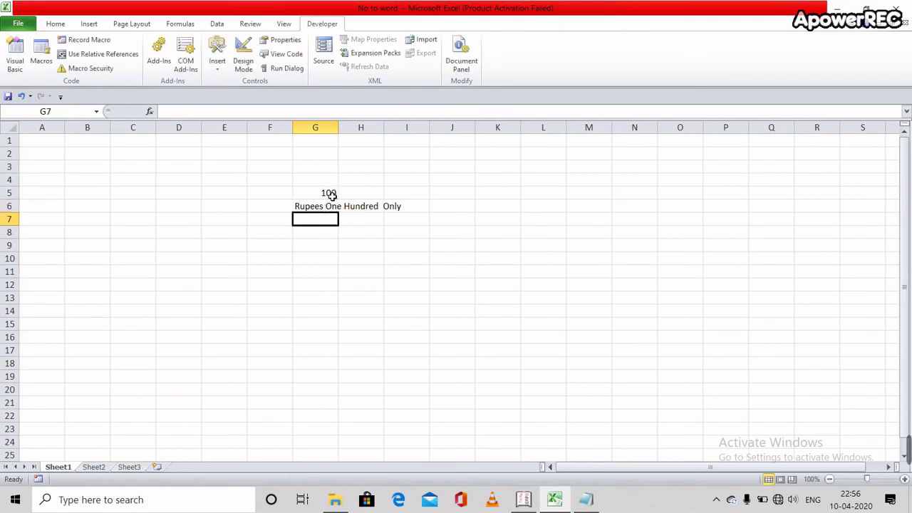
# Enter 1000 in G5 so G6 updates to 'Rupees One Thousand Only'.
pyautogui.click(325, 193)
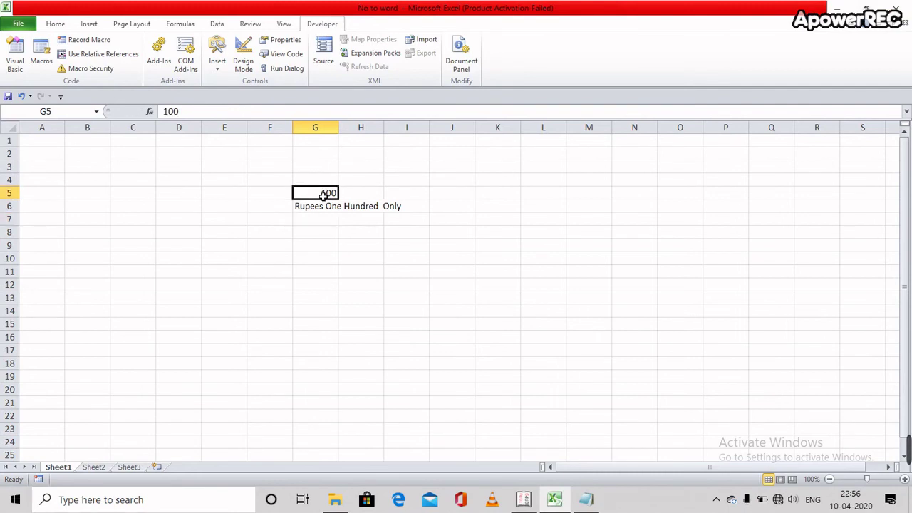
pyautogui.write('1000')
pyautogui.press('Return')
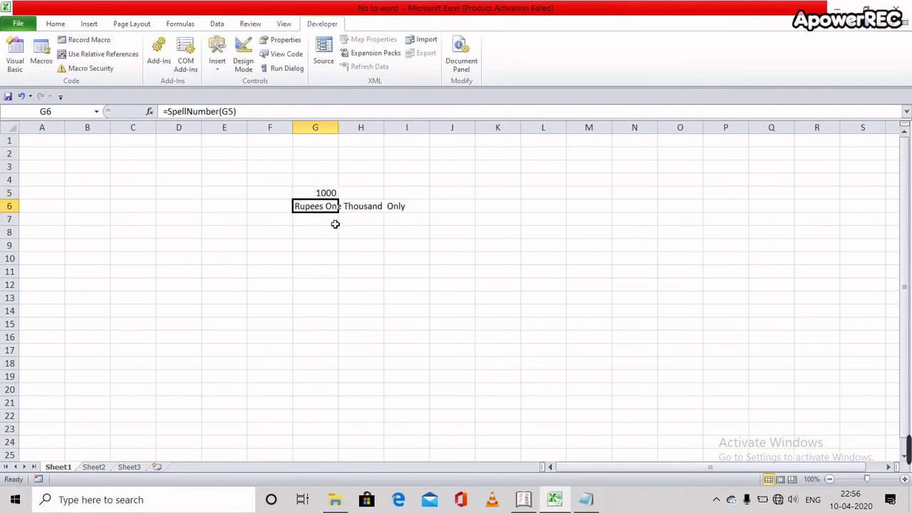
pyautogui.click(334, 224)
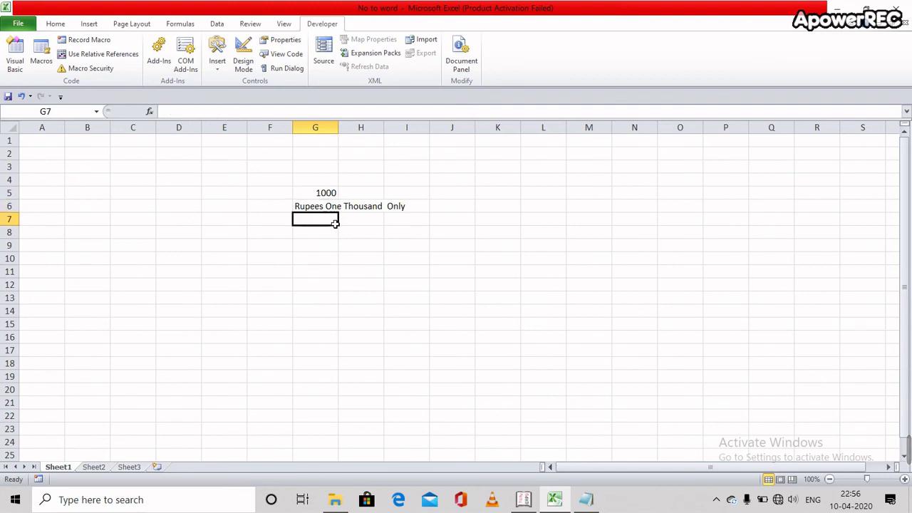